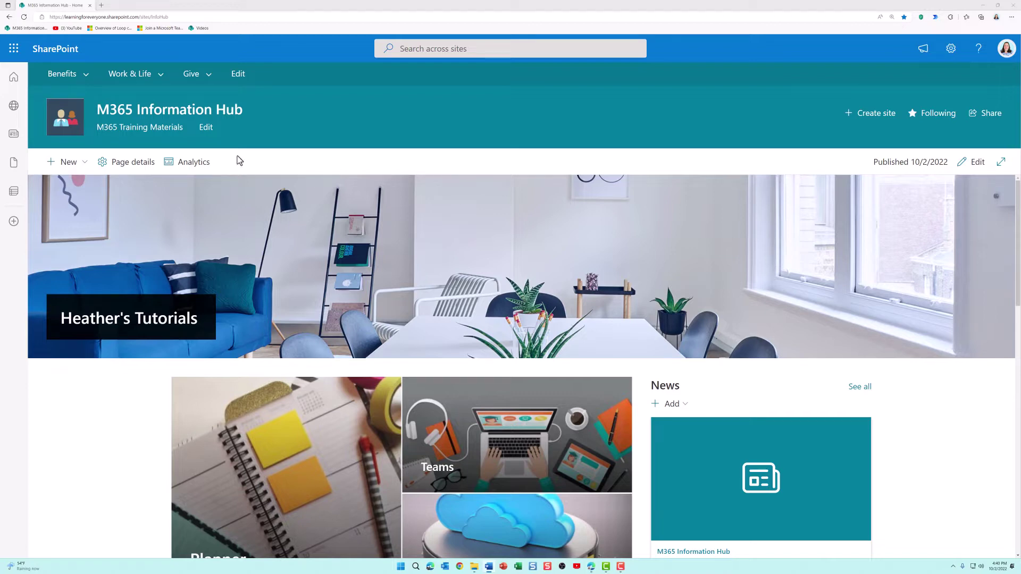
Open the site's Videos page by appending /_Layouts/15/Video_Collections.aspx to the site URL.
{"action": "left_click", "coordinate": [183, 17]}
{"action": "left_click", "coordinate": [183, 18]}
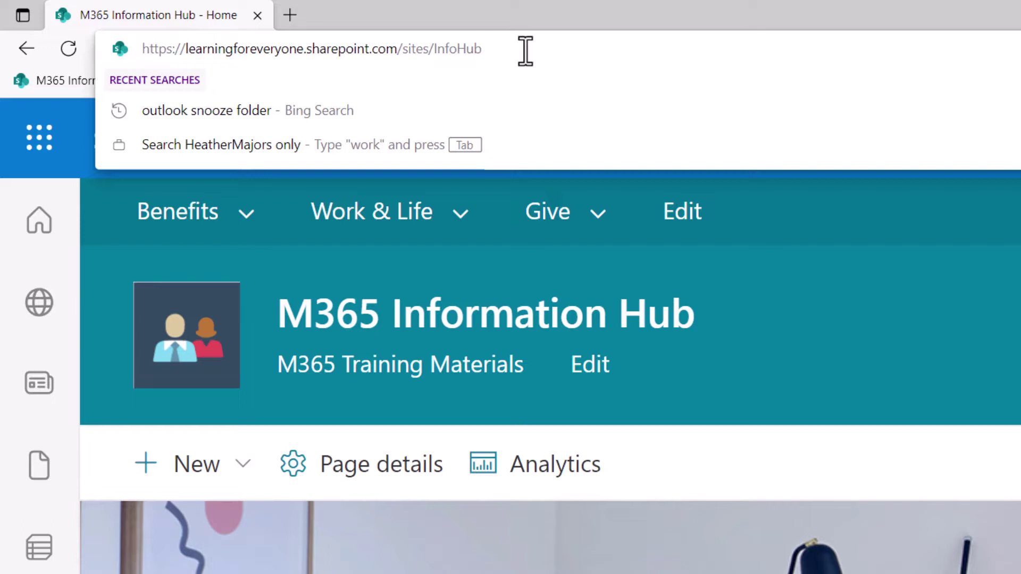
{"action": "type", "text": "/_Layouts/15/Video_Collections.aspx"}
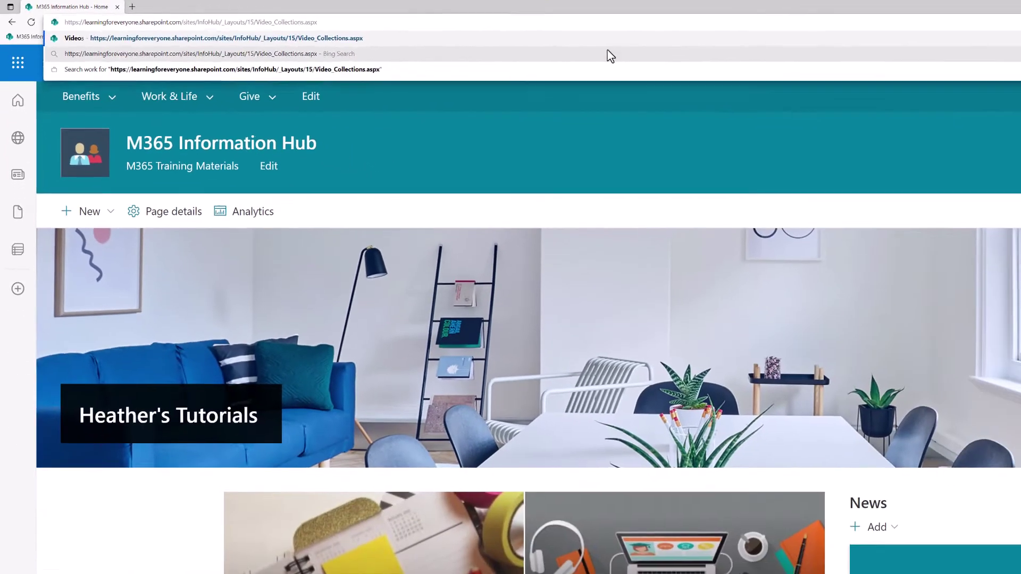
{"action": "key", "text": "Return"}
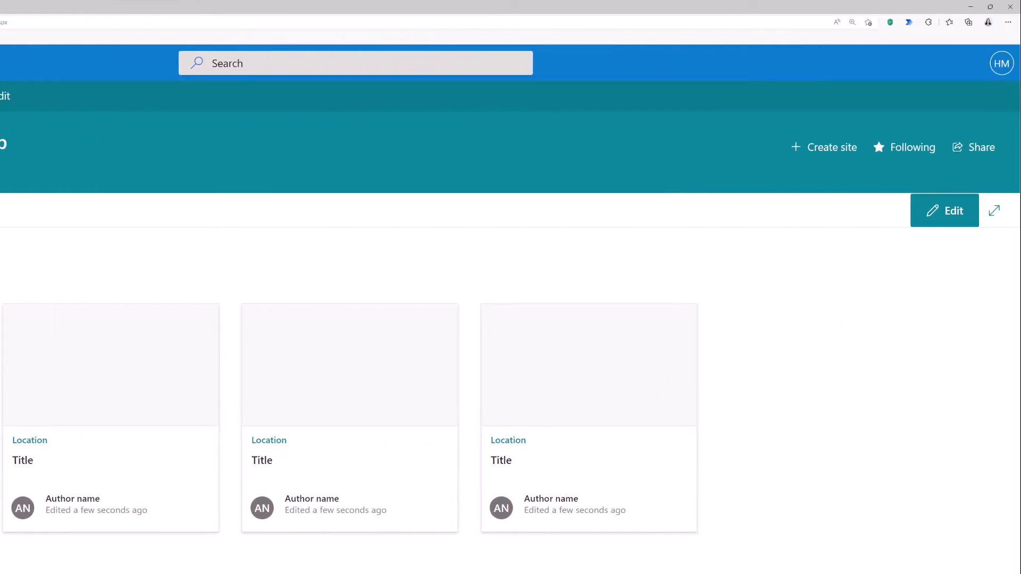
Create an editable Videos page from the video template and select its Highlighted content web part.
{"action": "left_click", "coordinate": [947, 225]}
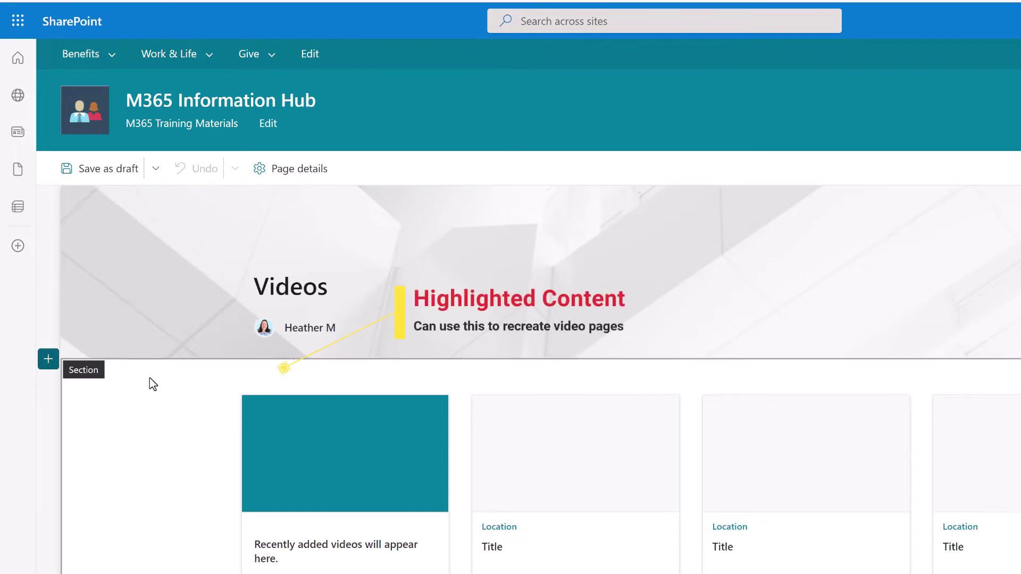
{"action": "scroll", "coordinate": [150, 382], "scroll_direction": "down", "scroll_amount": 2}
{"action": "scroll", "coordinate": [150, 382], "scroll_direction": "up", "scroll_amount": 2}
{"action": "left_click", "coordinate": [270, 456]}
{"action": "left_click", "coordinate": [163, 460]}
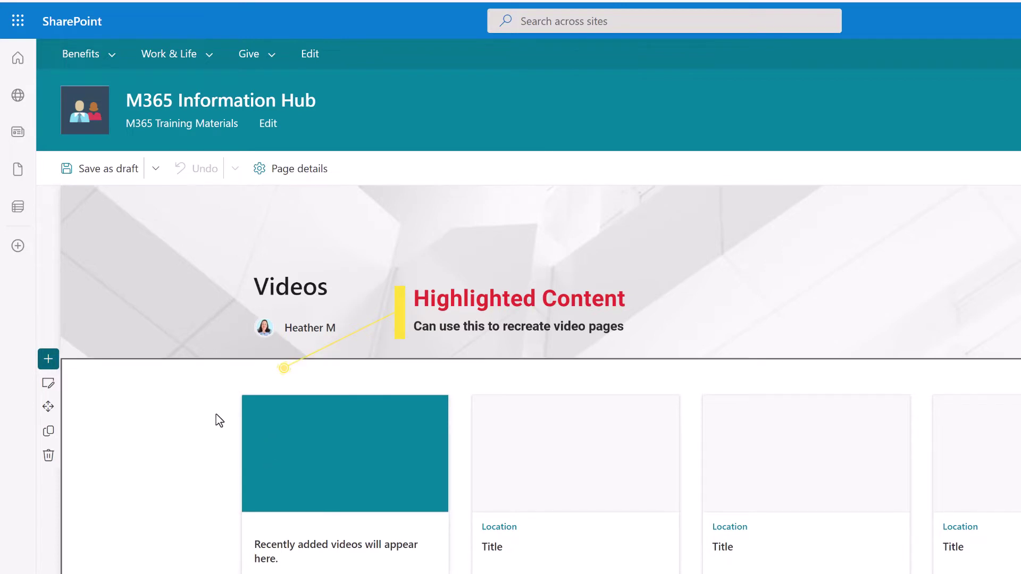
{"action": "left_click", "coordinate": [316, 429]}
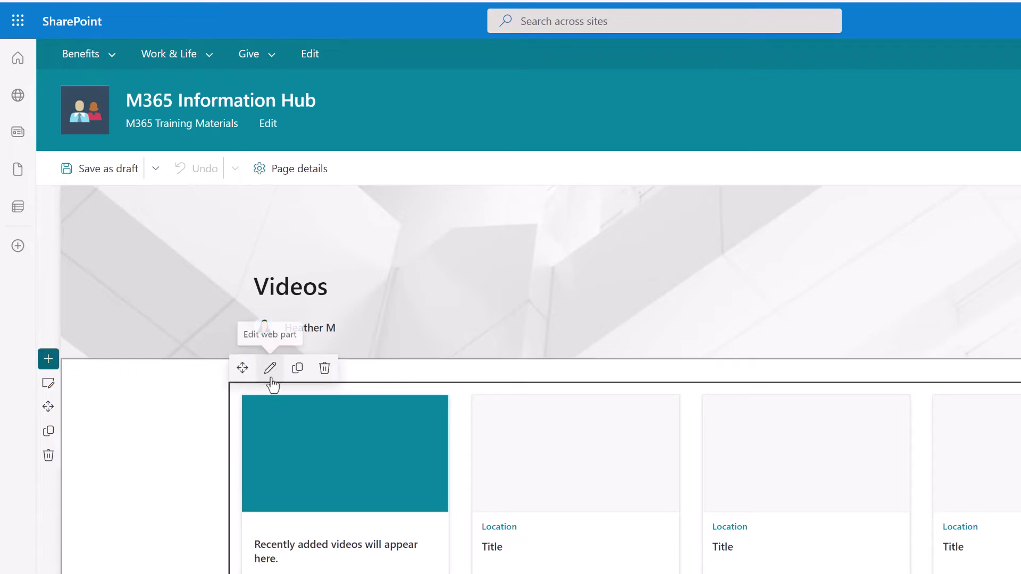
Set the Highlighted content web part's document library to Video so it shows four video cards.
{"action": "left_click", "coordinate": [271, 368]}
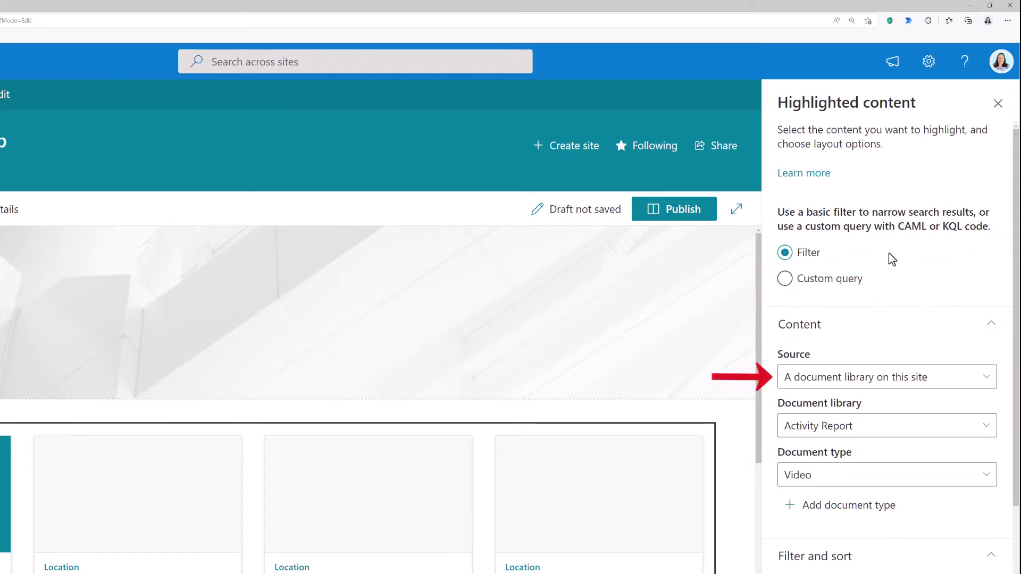
{"action": "scroll", "coordinate": [812, 257], "scroll_direction": "down", "scroll_amount": 2}
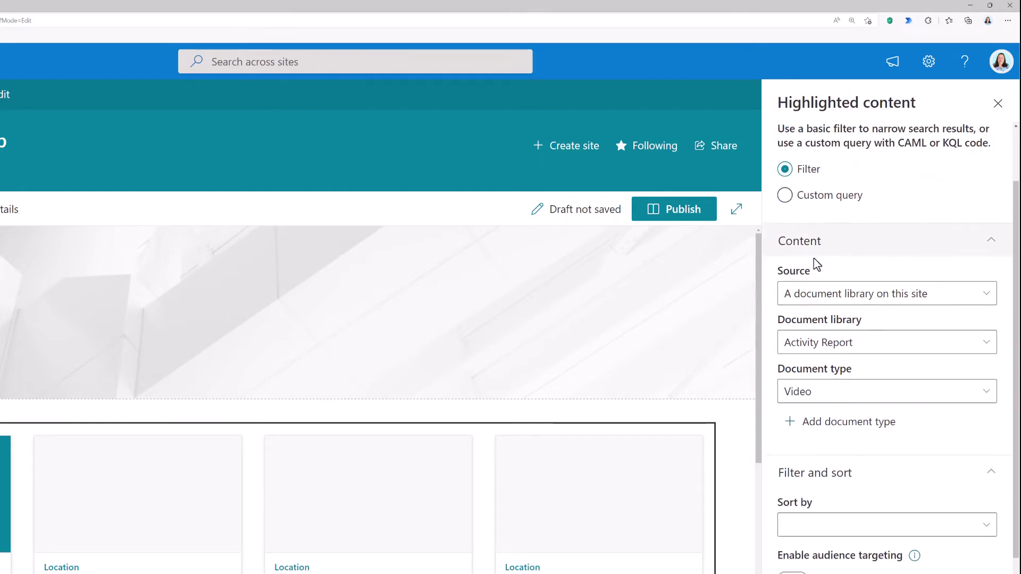
{"action": "scroll", "coordinate": [829, 261], "scroll_direction": "down", "scroll_amount": 2}
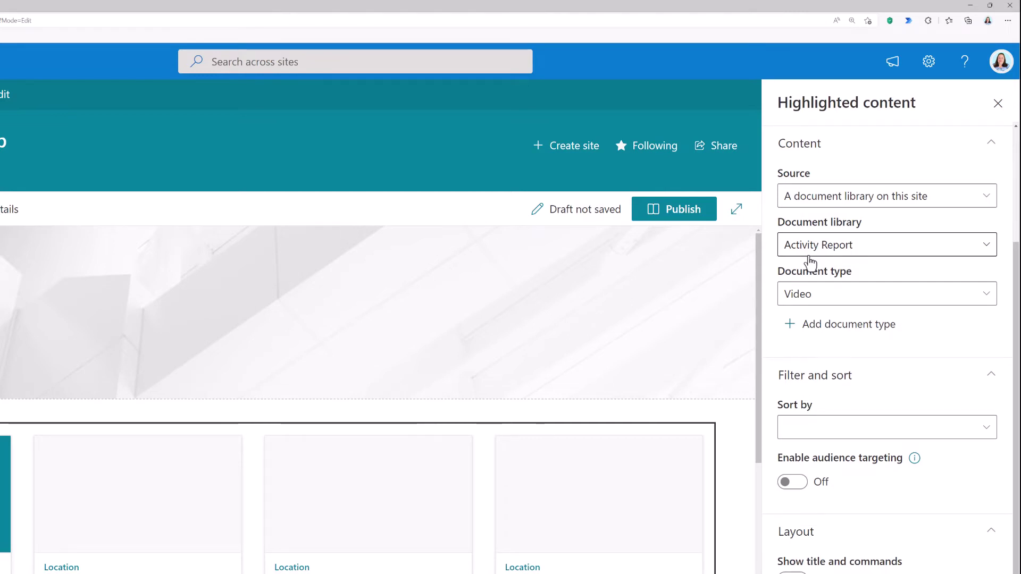
{"action": "left_click", "coordinate": [984, 254]}
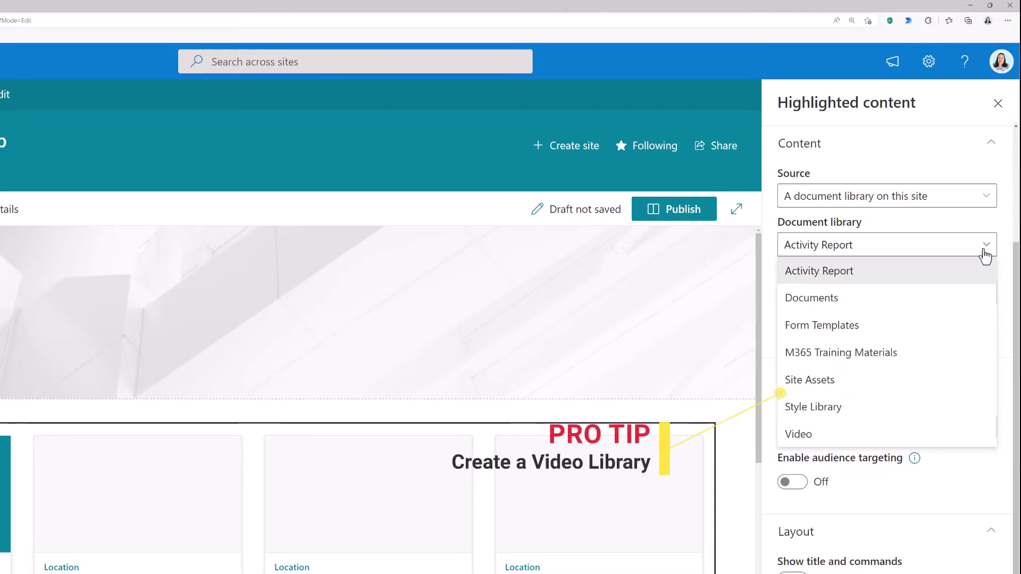
{"action": "left_click", "coordinate": [800, 441]}
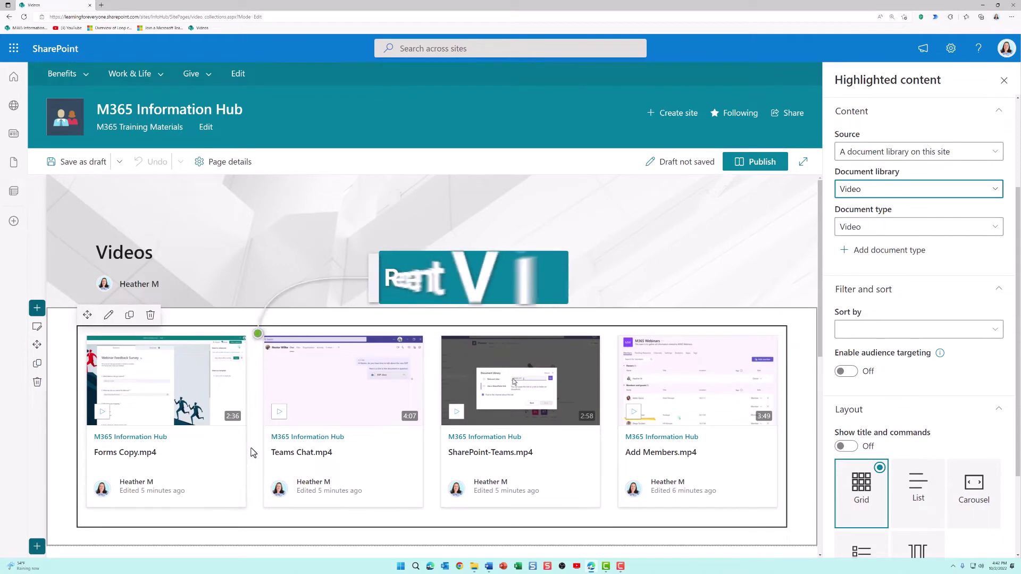
{"action": "scroll", "coordinate": [253, 452], "scroll_direction": "down", "scroll_amount": 2}
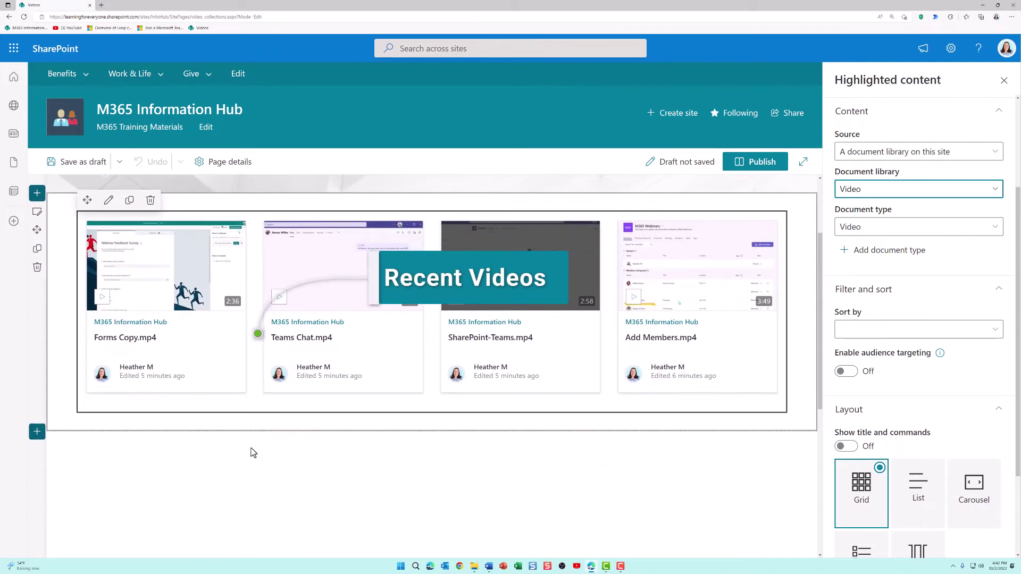
{"action": "scroll", "coordinate": [253, 452], "scroll_direction": "up", "scroll_amount": 1}
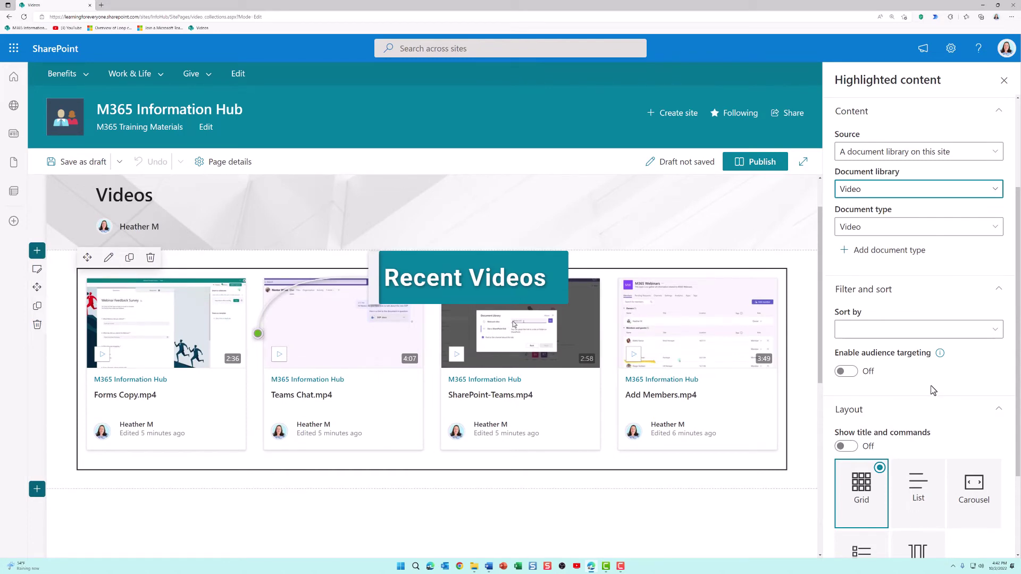
Close the web part settings, publish the Videos page and add it to the site navigation.
{"action": "left_click", "coordinate": [1003, 81]}
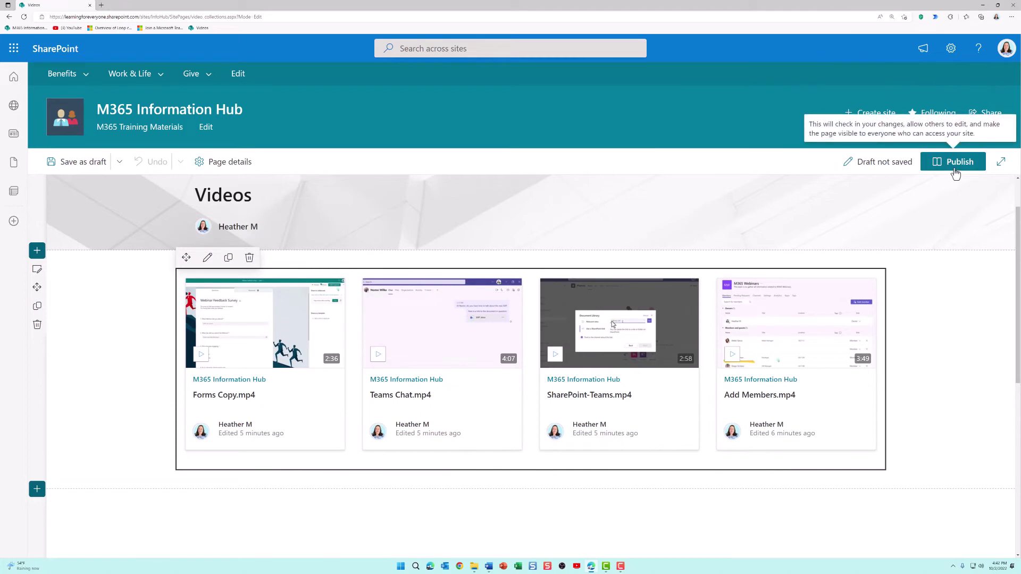
{"action": "left_click", "coordinate": [955, 170]}
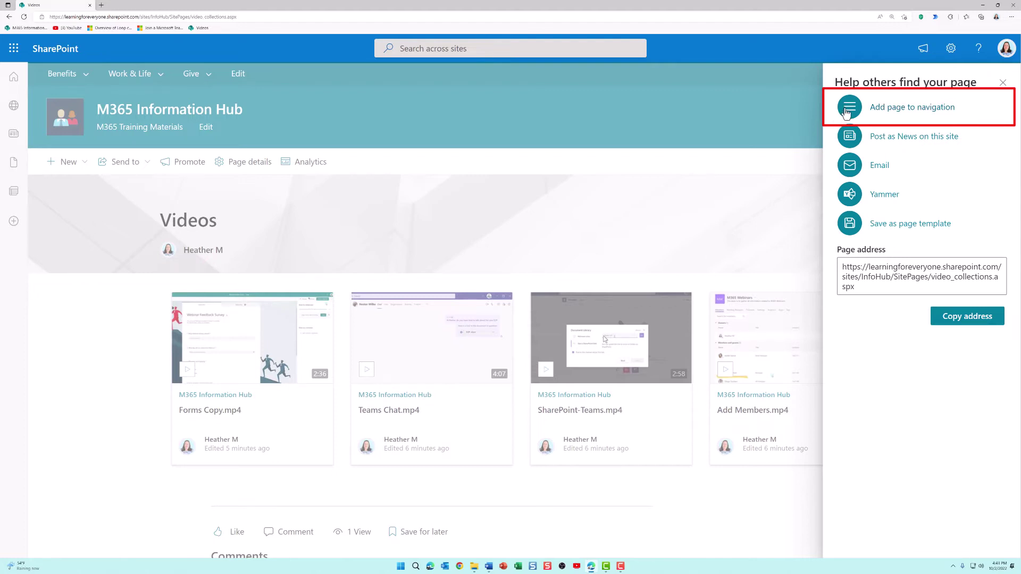
{"action": "left_click", "coordinate": [850, 109]}
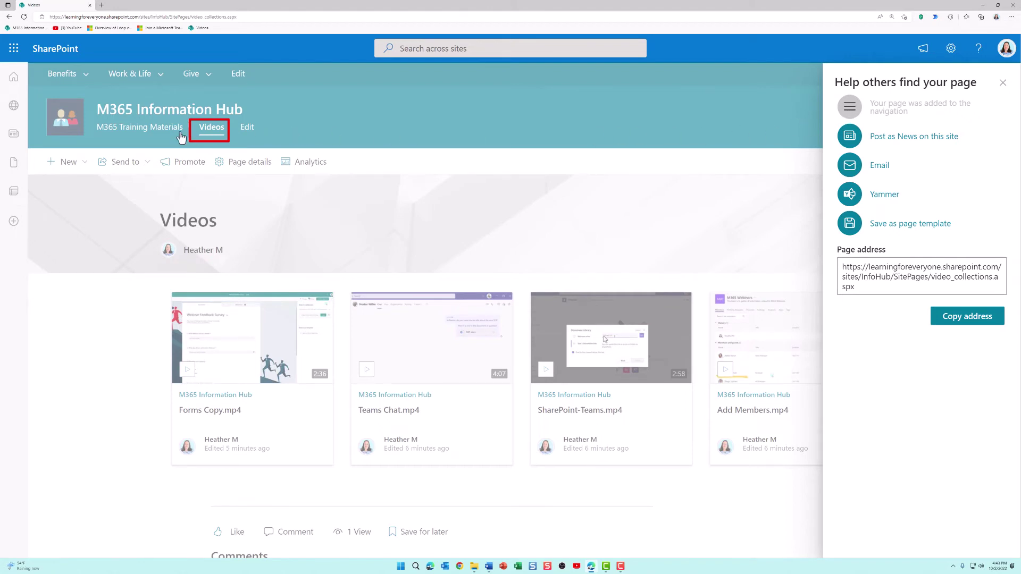
From the M365 Information Hub home page, open the published page via the new Videos navigation link.
{"action": "left_click", "coordinate": [161, 109]}
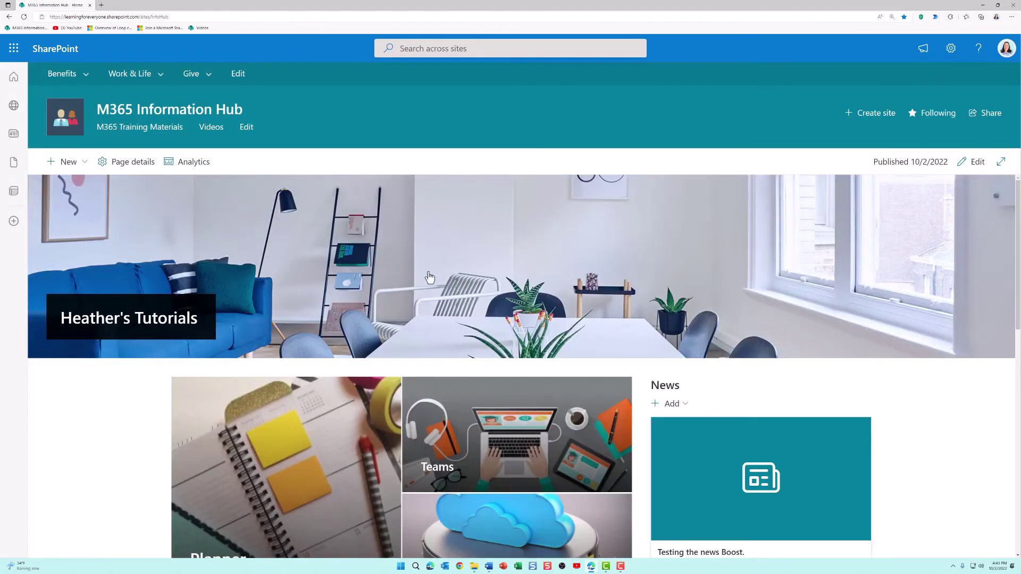
{"action": "left_click", "coordinate": [214, 130]}
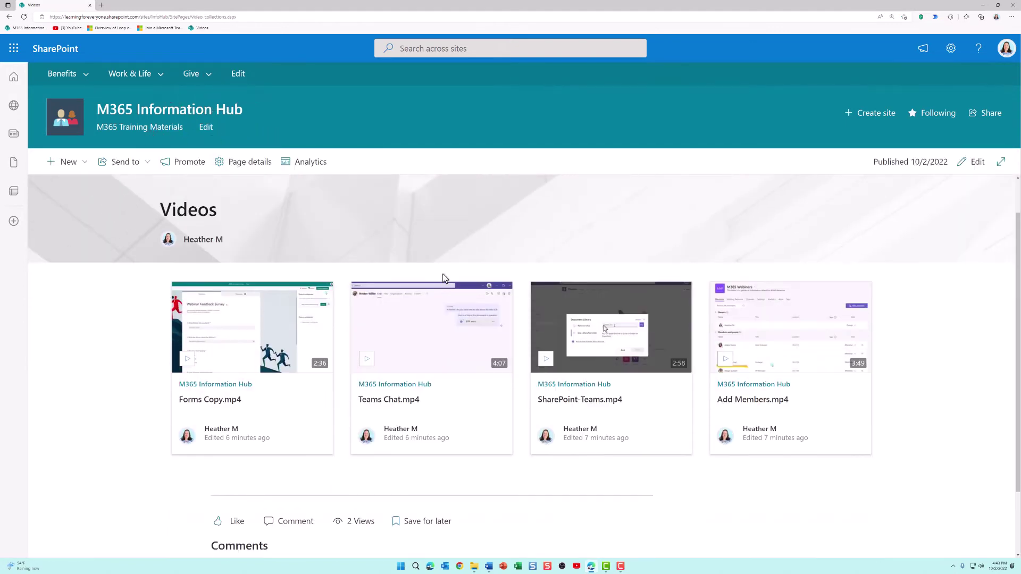
{"action": "scroll", "coordinate": [442, 275], "scroll_direction": "down", "scroll_amount": 1}
{"action": "scroll", "coordinate": [444, 274], "scroll_direction": "up", "scroll_amount": 2}
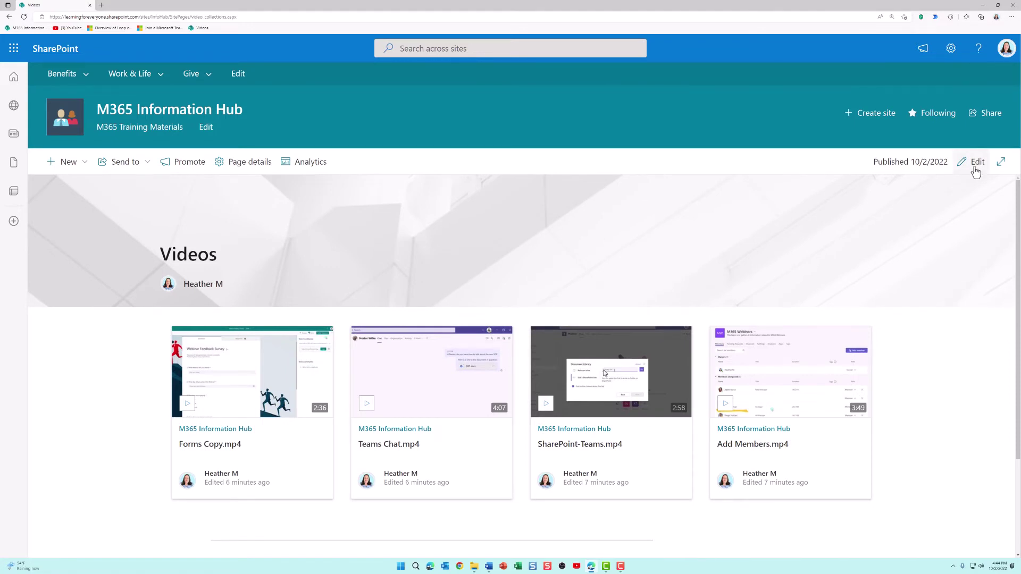
Put the Videos page back into editing and add a second Highlighted content web part below the videos.
{"action": "left_click", "coordinate": [975, 169]}
{"action": "scroll", "coordinate": [519, 424], "scroll_direction": "down", "scroll_amount": 1}
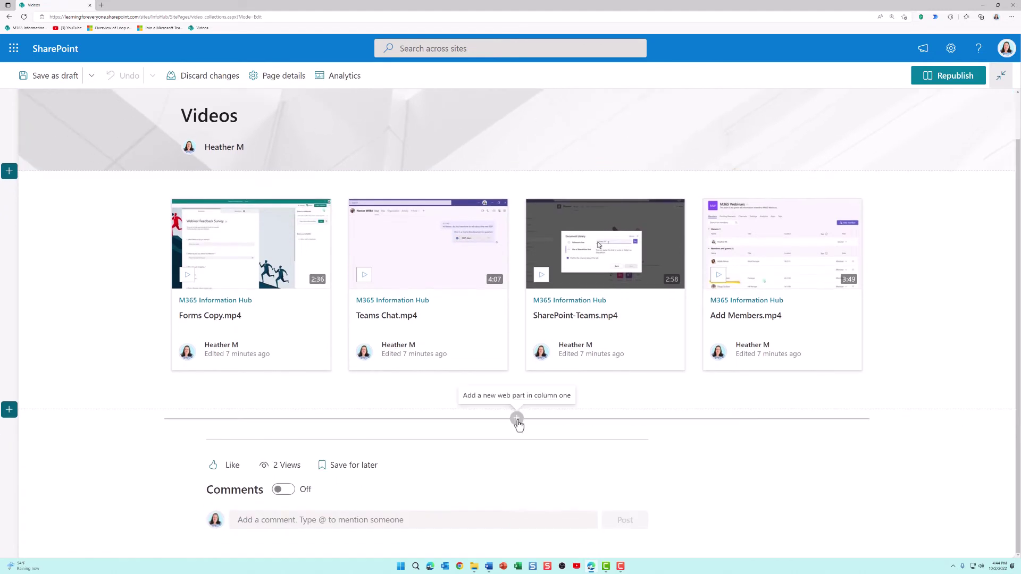
{"action": "left_click", "coordinate": [517, 419]}
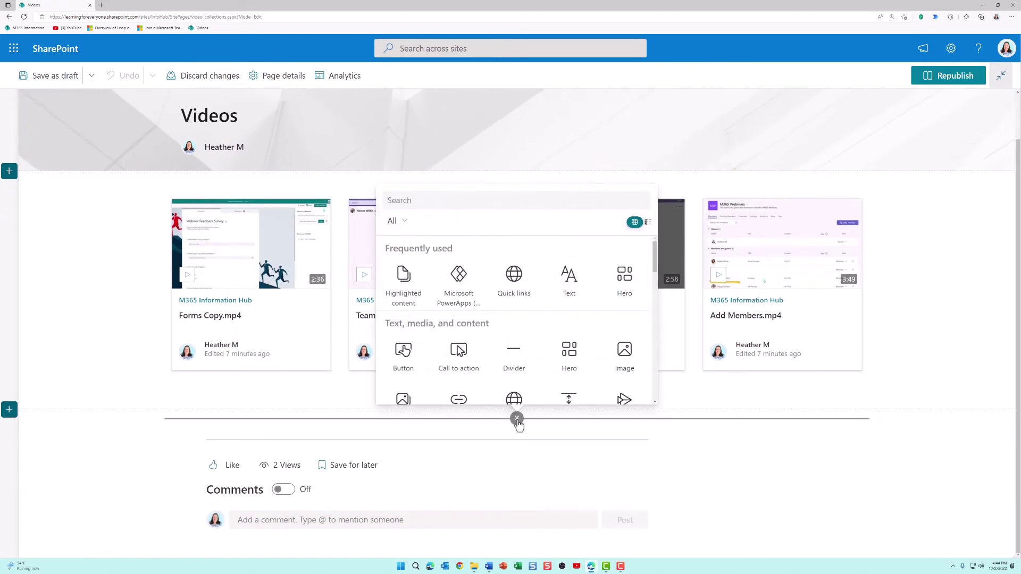
{"action": "left_click", "coordinate": [404, 284]}
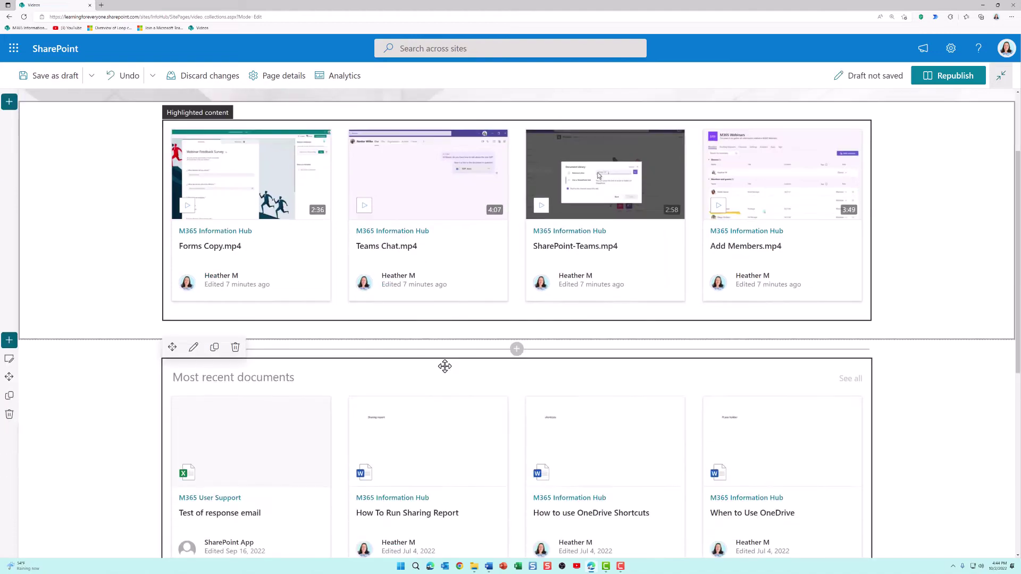
Set the new web part's source to a document library on this site: Video library, Video document type.
{"action": "left_click", "coordinate": [898, 293]}
{"action": "left_click", "coordinate": [901, 334]}
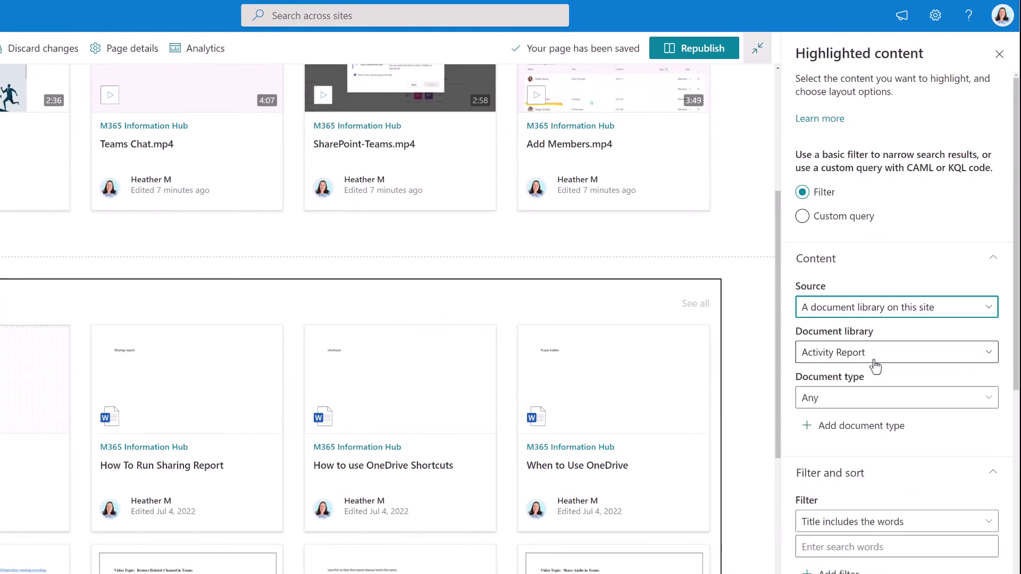
{"action": "left_click", "coordinate": [873, 361]}
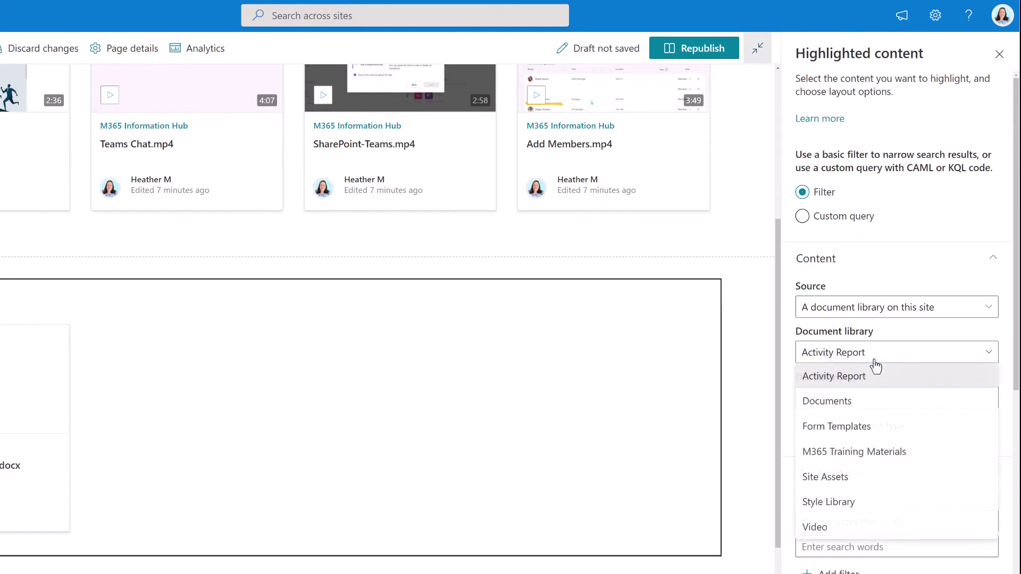
{"action": "left_click", "coordinate": [822, 529]}
{"action": "left_click", "coordinate": [836, 403]}
{"action": "left_click", "coordinate": [827, 568]}
{"action": "scroll", "coordinate": [778, 459], "scroll_direction": "down", "scroll_amount": 2}
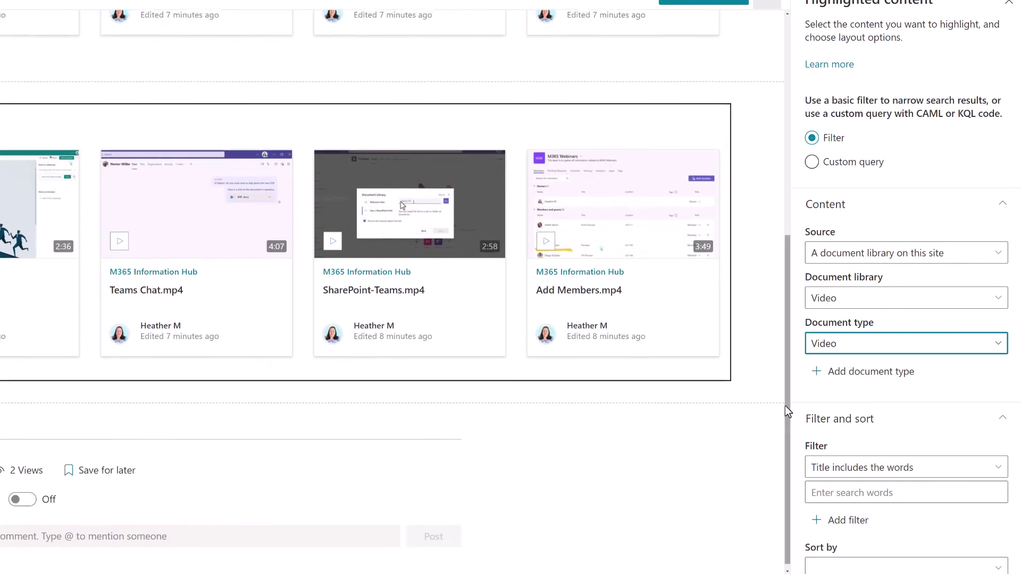
{"action": "scroll", "coordinate": [941, 401], "scroll_direction": "down", "scroll_amount": 5}
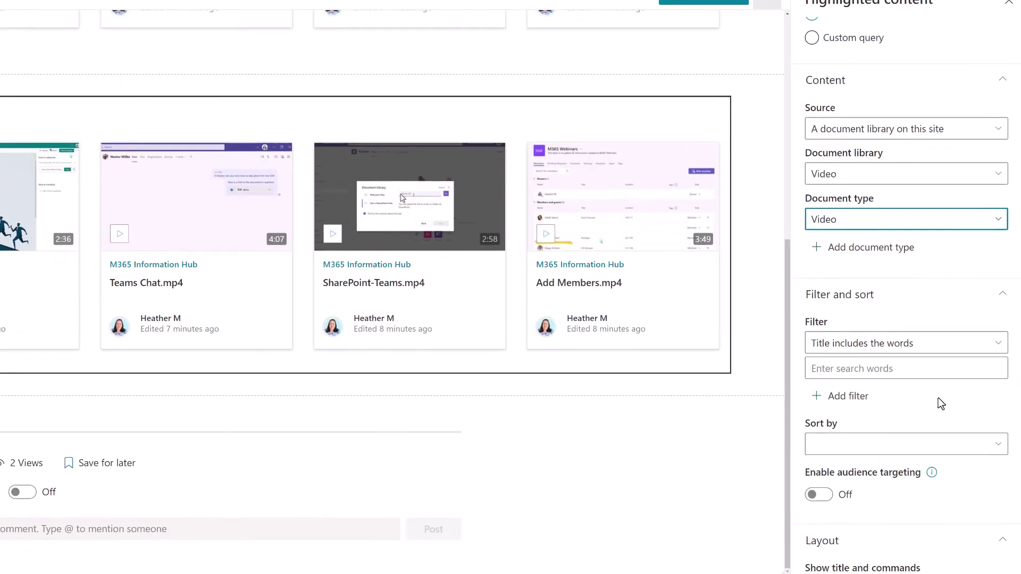
Add a Column name filter: Name (File) contains 'Teams', leaving Teams Chat.mp4 and SharePoint-Teams.mp4.
{"action": "left_click", "coordinate": [1000, 219]}
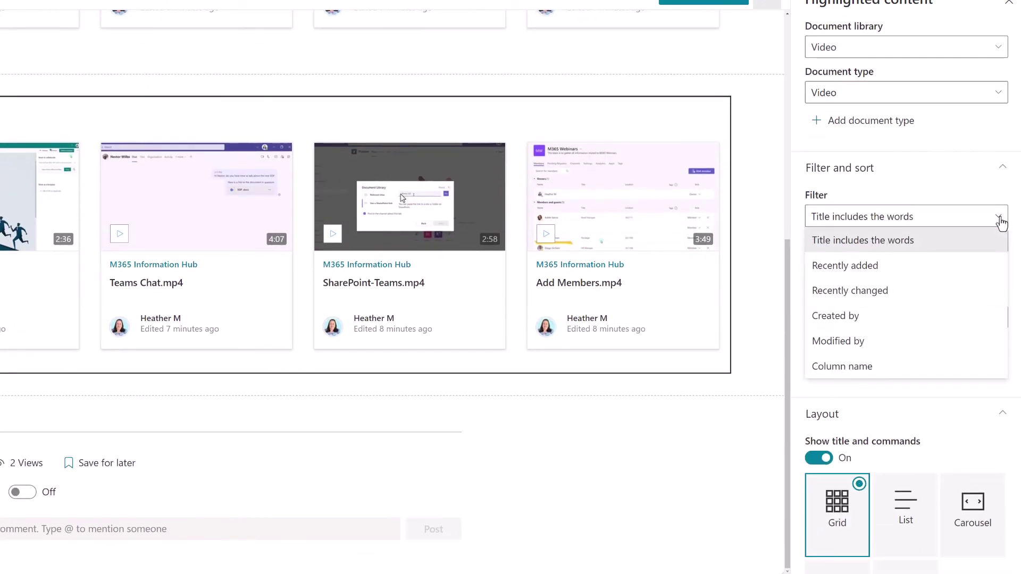
{"action": "left_click", "coordinate": [854, 376]}
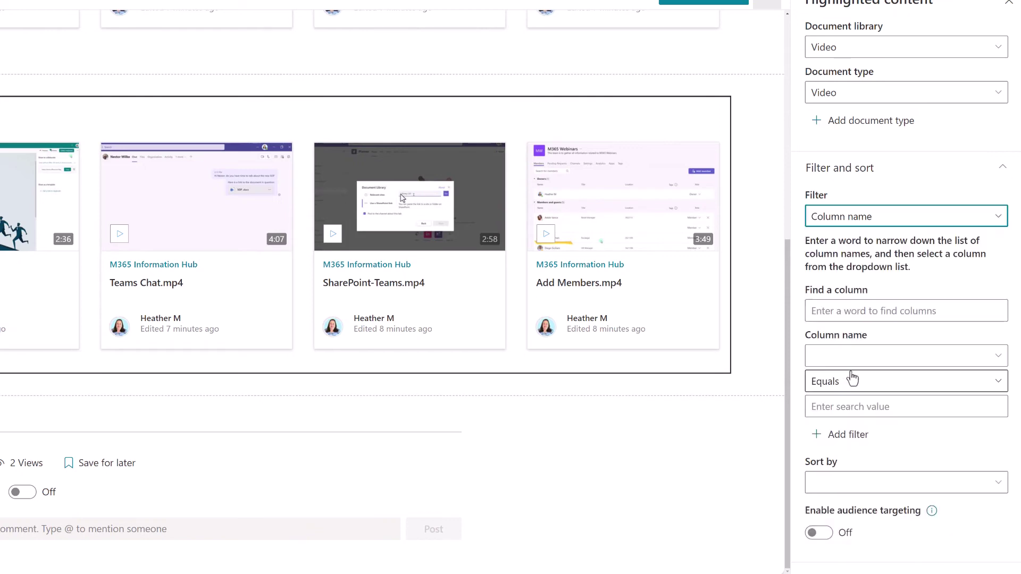
{"action": "left_click", "coordinate": [904, 356]}
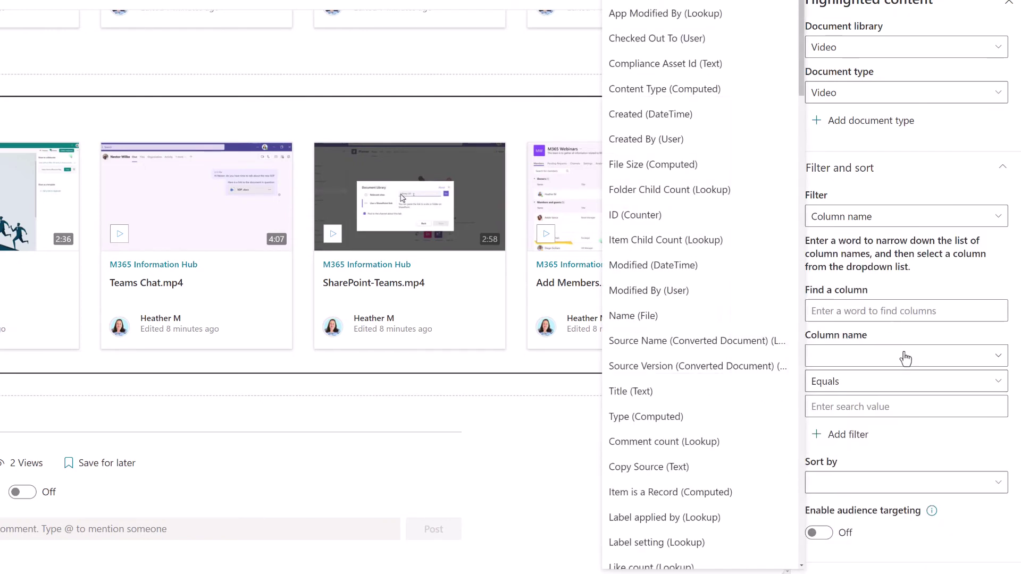
{"action": "left_click", "coordinate": [632, 319]}
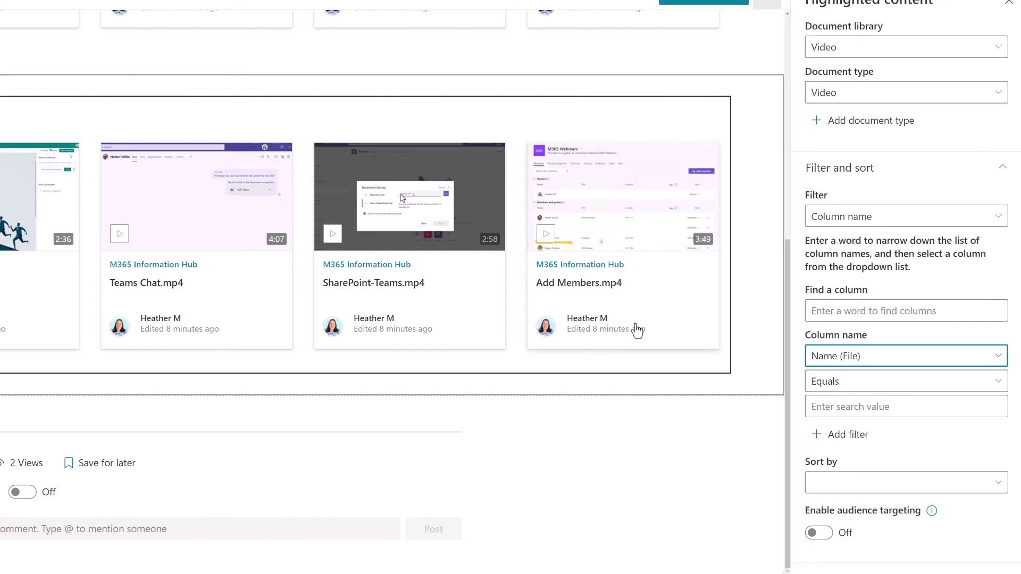
{"action": "left_click", "coordinate": [861, 392]}
{"action": "left_click", "coordinate": [837, 480]}
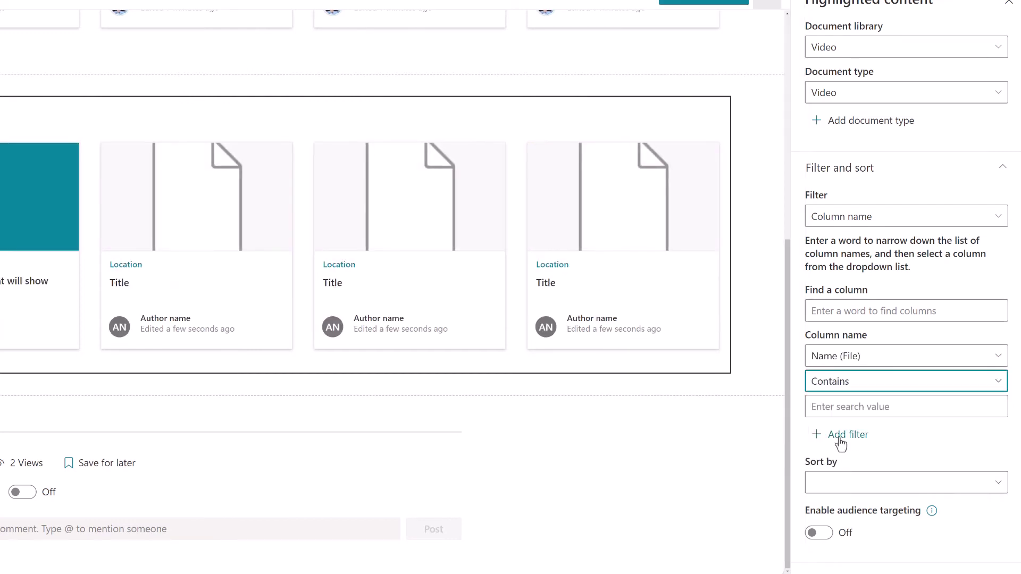
{"action": "left_click", "coordinate": [835, 408]}
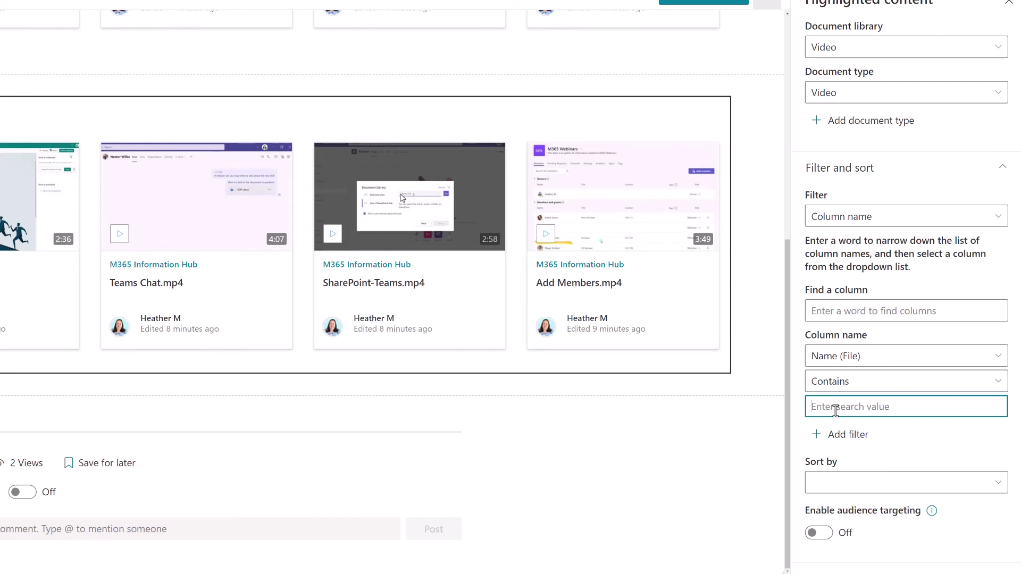
{"action": "type", "text": "Te"}
{"action": "type", "text": "ams"}
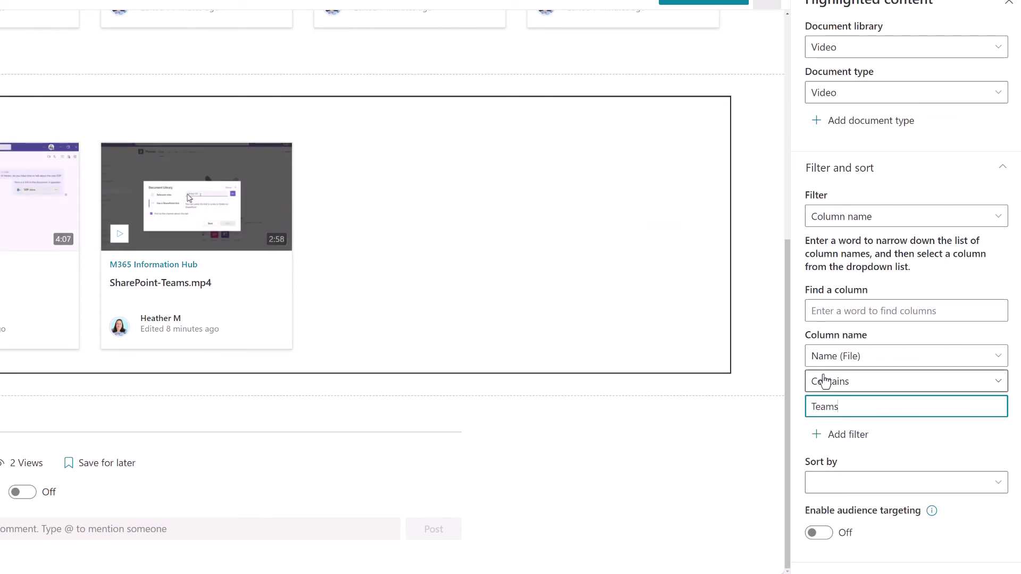
{"action": "scroll", "coordinate": [890, 270], "scroll_direction": "down", "scroll_amount": 6}
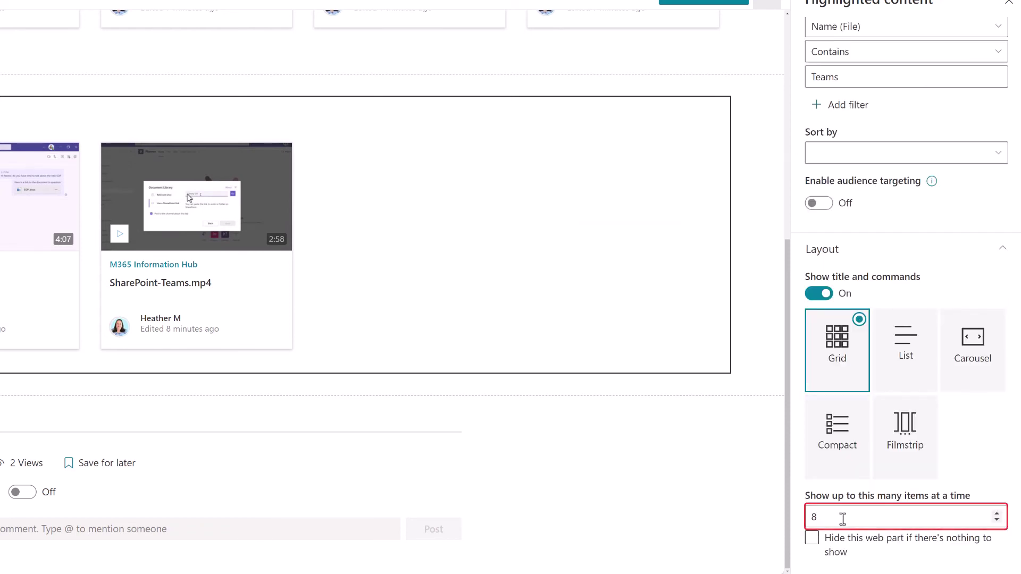
{"action": "scroll", "coordinate": [854, 489], "scroll_direction": "up", "scroll_amount": 4}
{"action": "scroll", "coordinate": [923, 221], "scroll_direction": "up", "scroll_amount": 7}
Close the previous settings and add a third Highlighted content web part below.
{"action": "left_click", "coordinate": [1010, 3]}
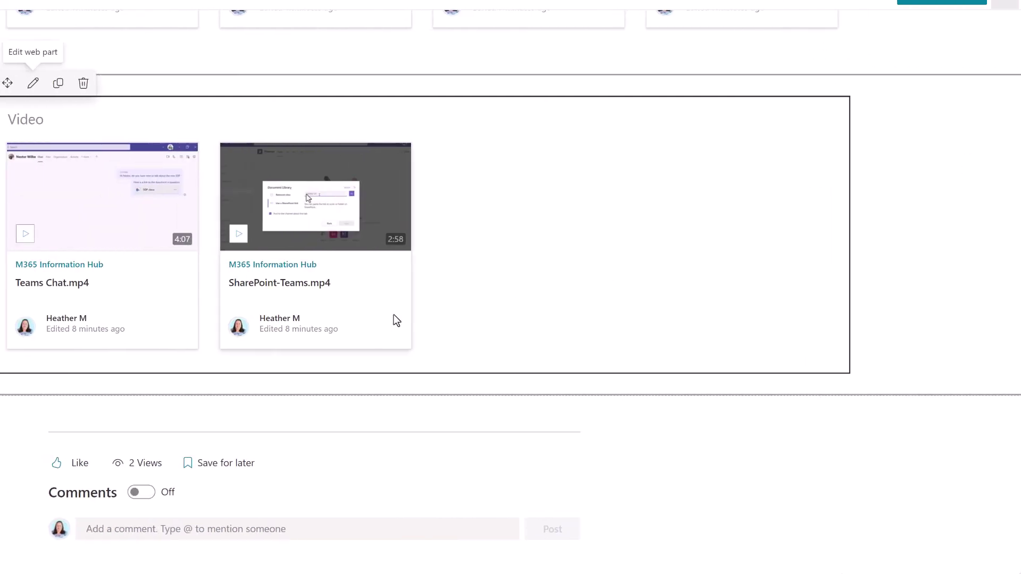
{"action": "left_click", "coordinate": [421, 407]}
{"action": "left_click", "coordinate": [282, 250]}
{"action": "left_click", "coordinate": [34, 408]}
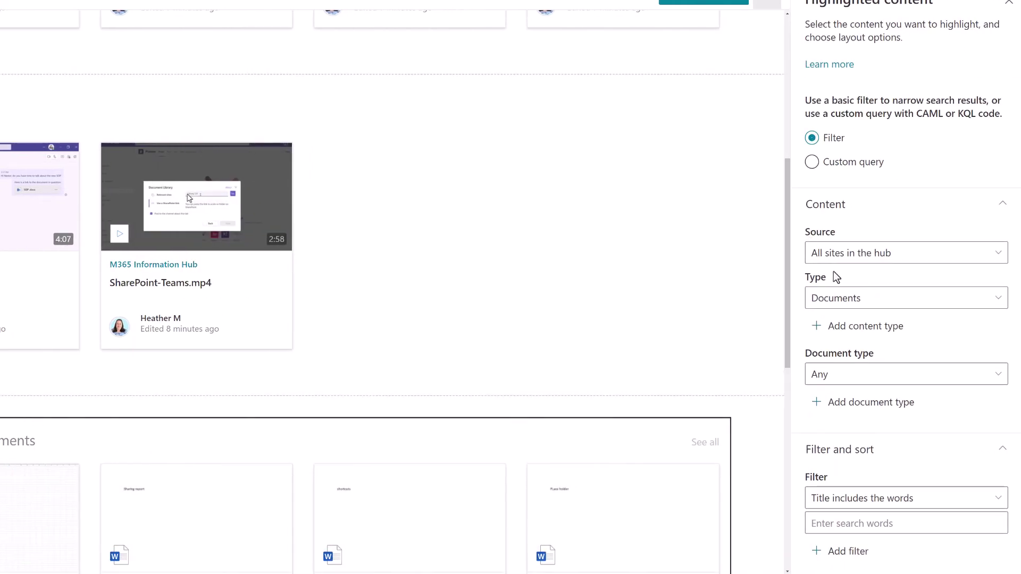
Point the third web part at this site's Video library, limited to the Video document type.
{"action": "left_click", "coordinate": [851, 254]}
{"action": "left_click", "coordinate": [856, 301]}
{"action": "left_click", "coordinate": [851, 298]}
{"action": "left_click", "coordinate": [836, 473]}
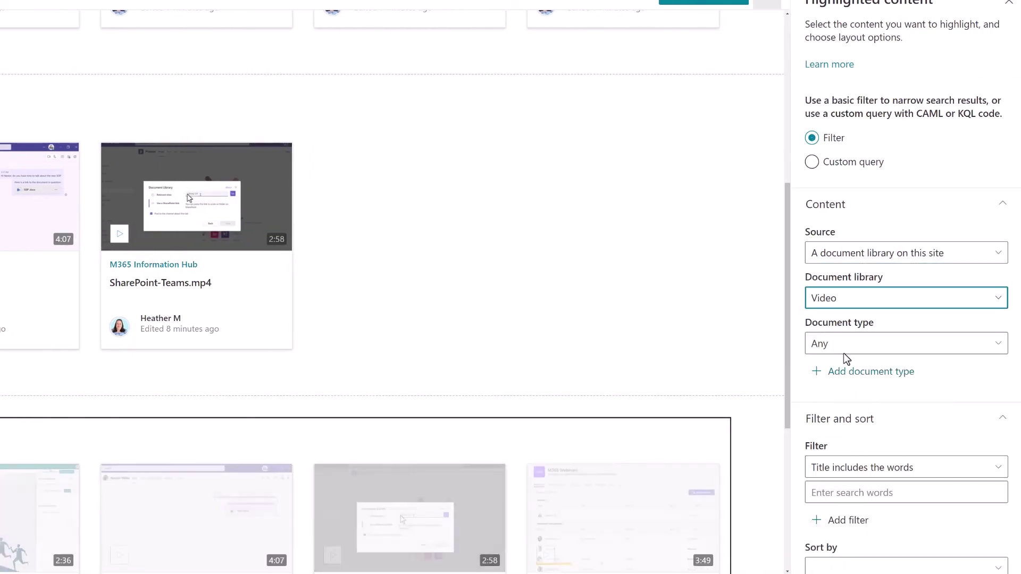
{"action": "left_click", "coordinate": [843, 345]}
{"action": "left_click", "coordinate": [837, 472]}
{"action": "scroll", "coordinate": [941, 406], "scroll_direction": "down", "scroll_amount": 5}
{"action": "scroll", "coordinate": [941, 406], "scroll_direction": "down", "scroll_amount": 1}
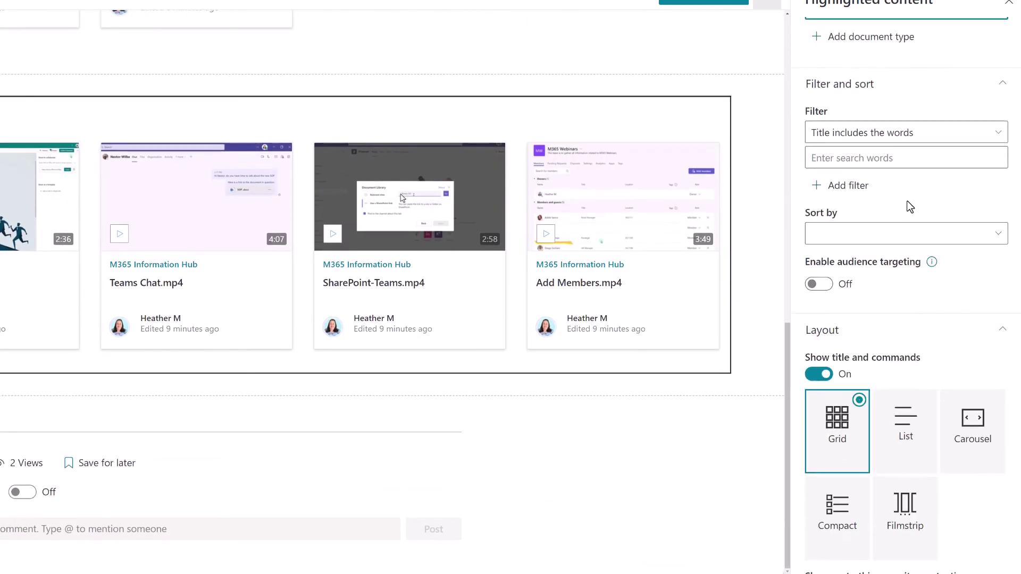
Filter it to Name (File) contains 'Forms', showing Forms Copy.mp4, and close the settings.
{"action": "left_click", "coordinate": [946, 133]}
{"action": "left_click", "coordinate": [853, 290]}
{"action": "left_click", "coordinate": [878, 271]}
{"action": "left_click", "coordinate": [645, 316]}
{"action": "left_click", "coordinate": [851, 302]}
{"action": "left_click", "coordinate": [831, 397]}
{"action": "left_click", "coordinate": [827, 322]}
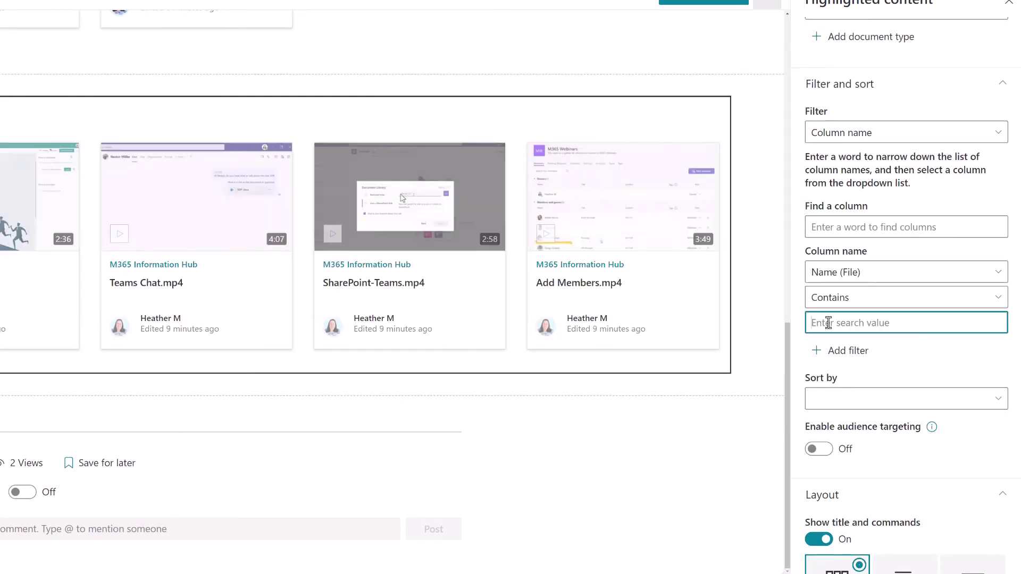
{"action": "type", "text": "Forms"}
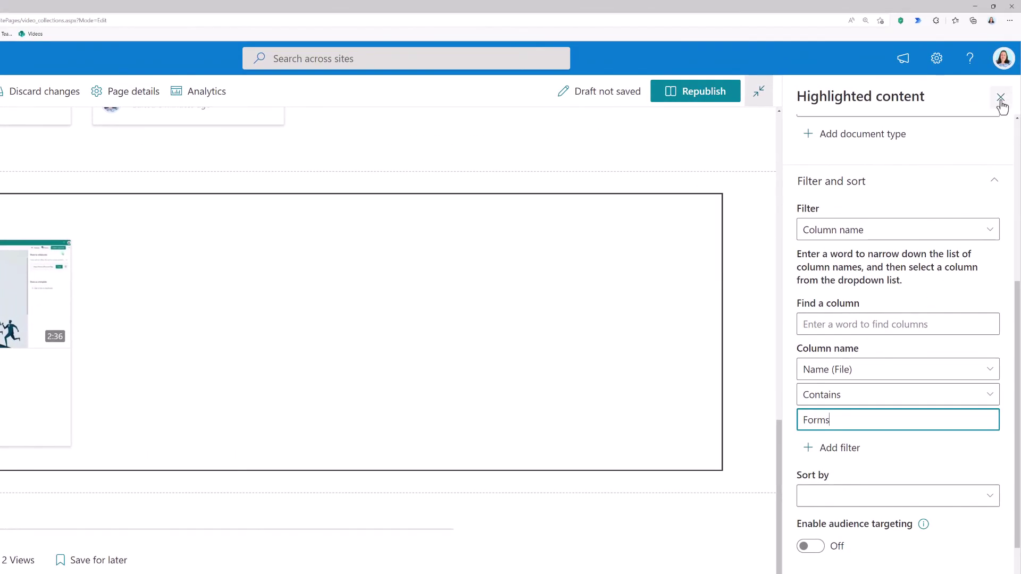
{"action": "left_click", "coordinate": [1001, 99]}
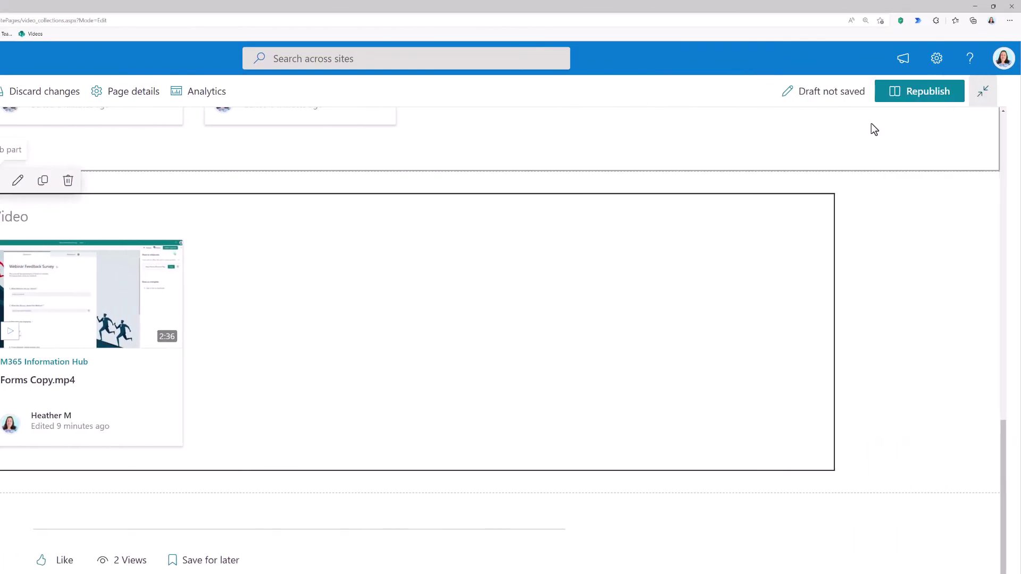
Republish the Videos page and scroll through it to check the Teams and Forms sections.
{"action": "left_click", "coordinate": [928, 92]}
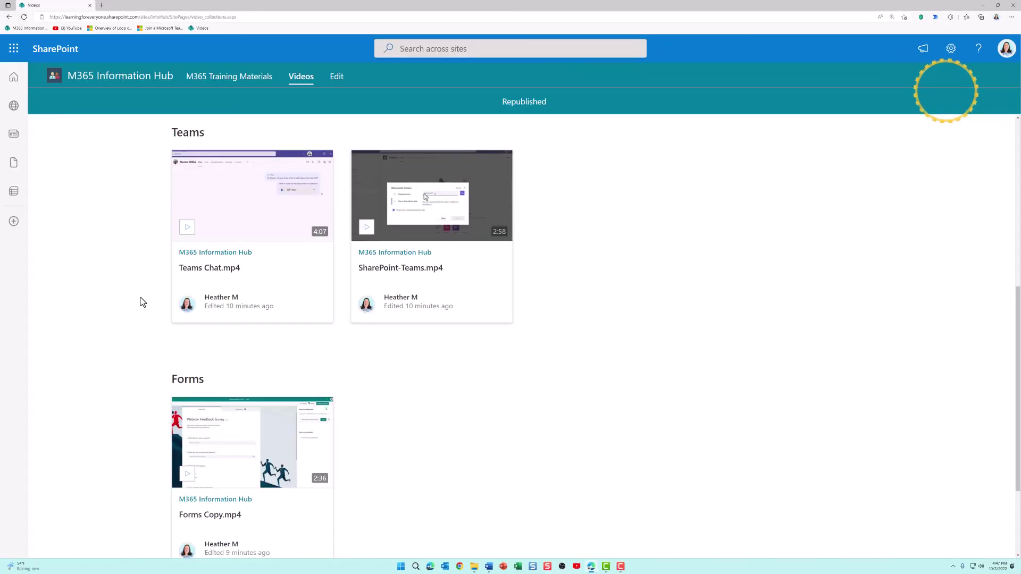
{"action": "scroll", "coordinate": [142, 302], "scroll_direction": "up", "scroll_amount": 7}
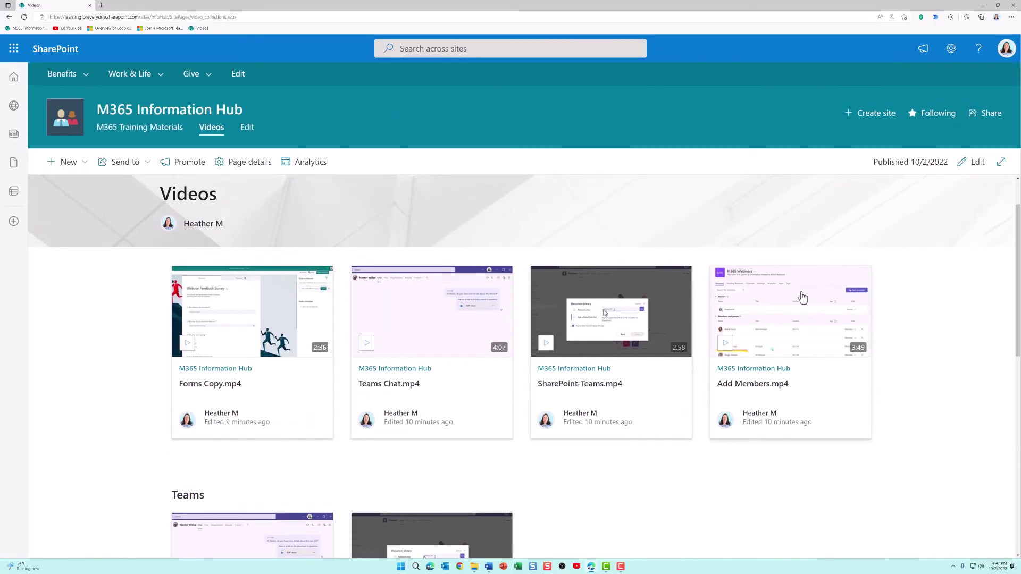
{"action": "scroll", "coordinate": [108, 279], "scroll_direction": "up", "scroll_amount": 2}
{"action": "scroll", "coordinate": [133, 274], "scroll_direction": "down", "scroll_amount": 2}
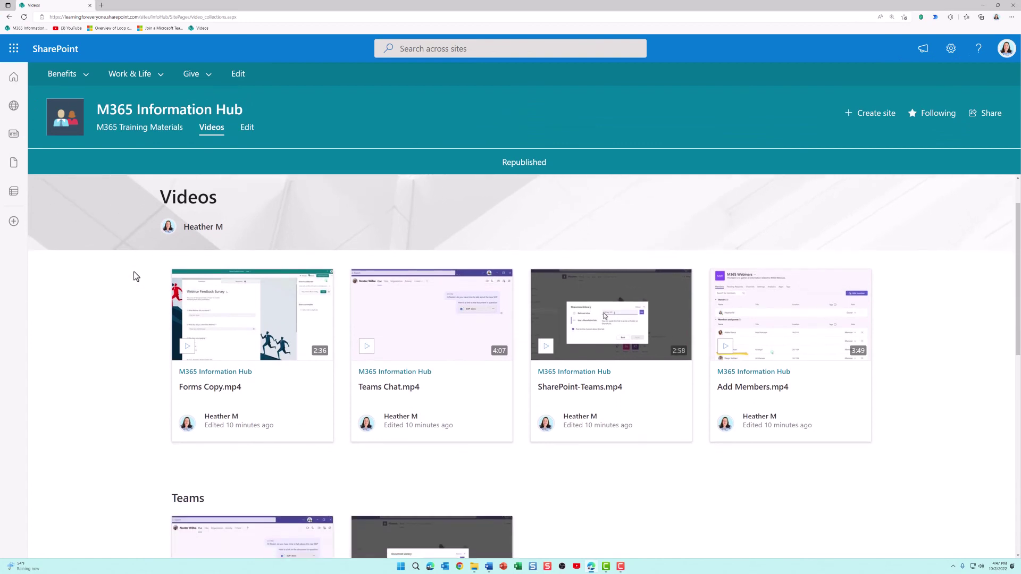
{"action": "scroll", "coordinate": [157, 301], "scroll_direction": "down", "scroll_amount": 2}
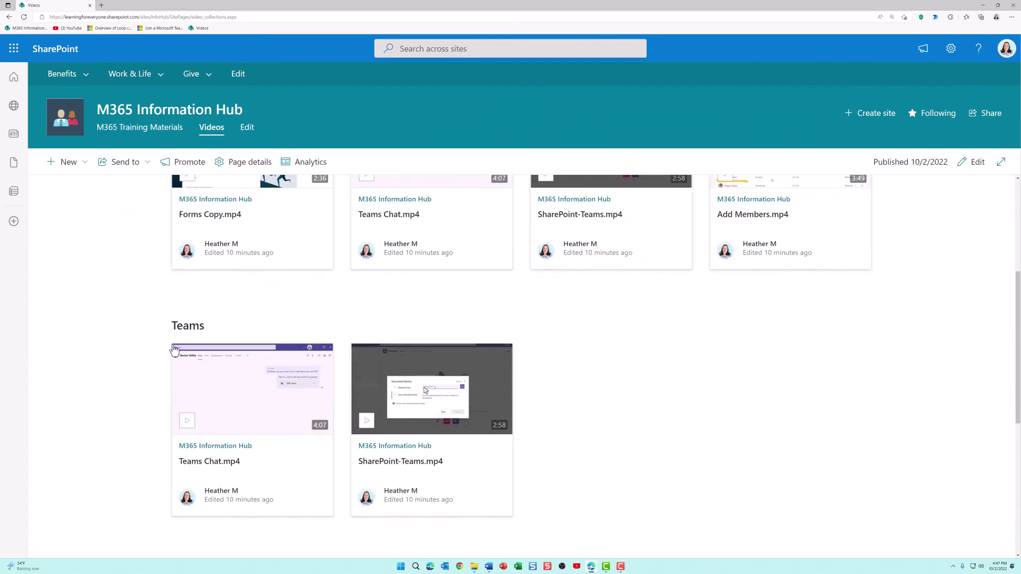
{"action": "scroll", "coordinate": [186, 415], "scroll_direction": "down", "scroll_amount": 2}
{"action": "scroll", "coordinate": [187, 414], "scroll_direction": "down", "scroll_amount": 2}
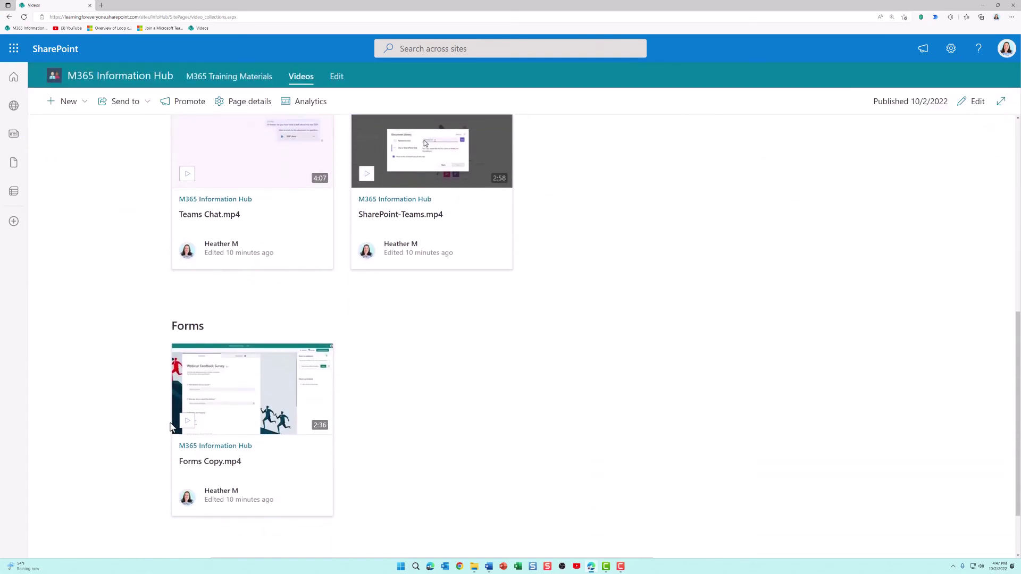
{"action": "scroll", "coordinate": [175, 422], "scroll_direction": "up", "scroll_amount": 3}
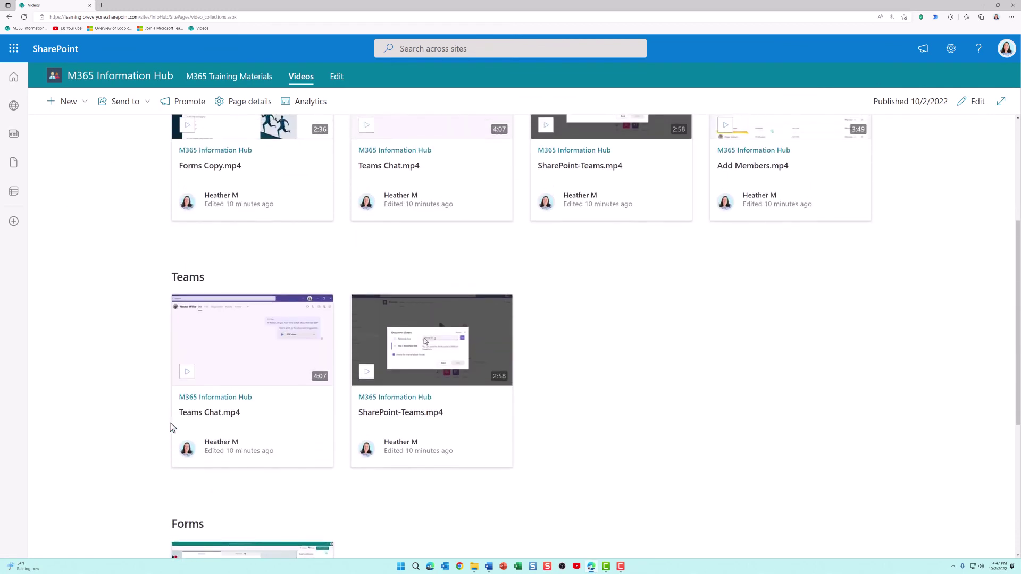